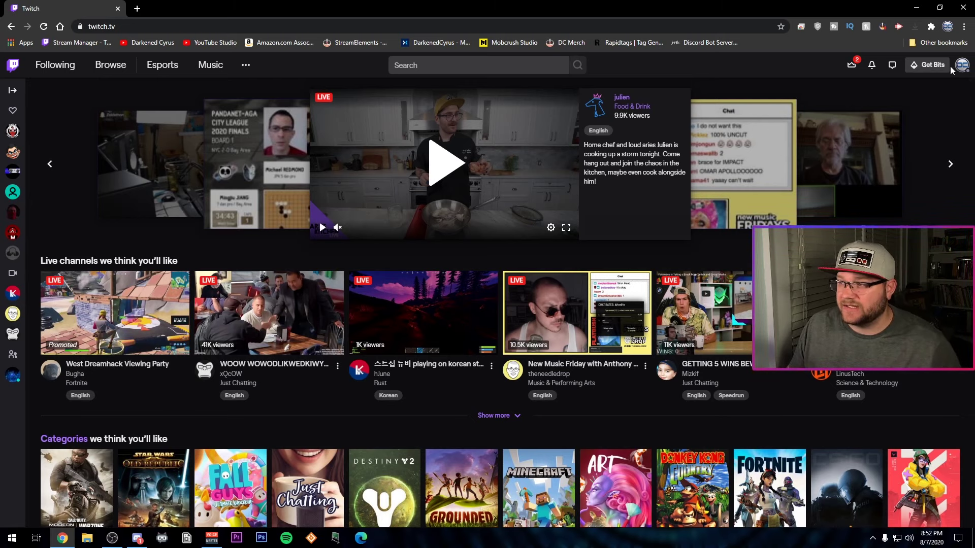
- Go to Twitch's Creator Dashboard through the profile avatar menu
{"action": "left_click", "coordinate": [966, 64]}
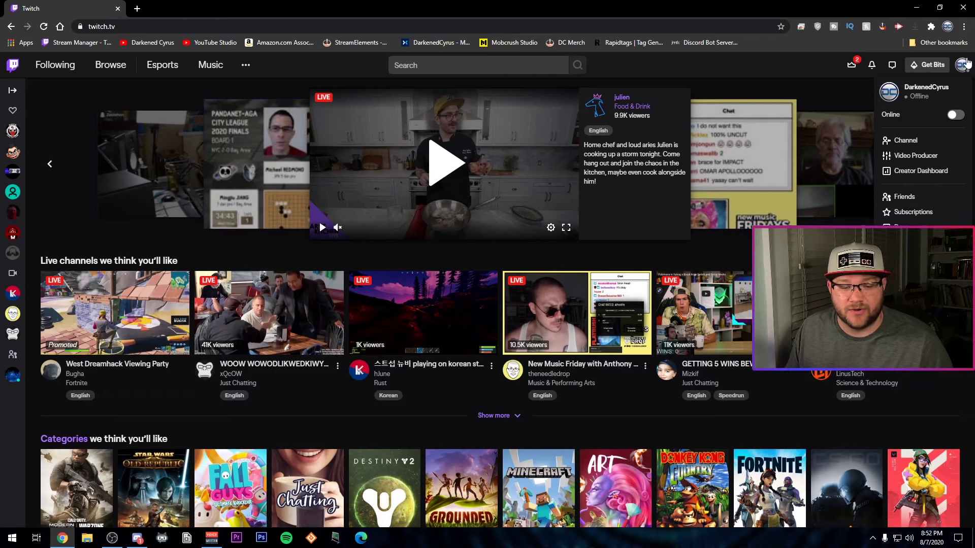
{"action": "left_click", "coordinate": [921, 171]}
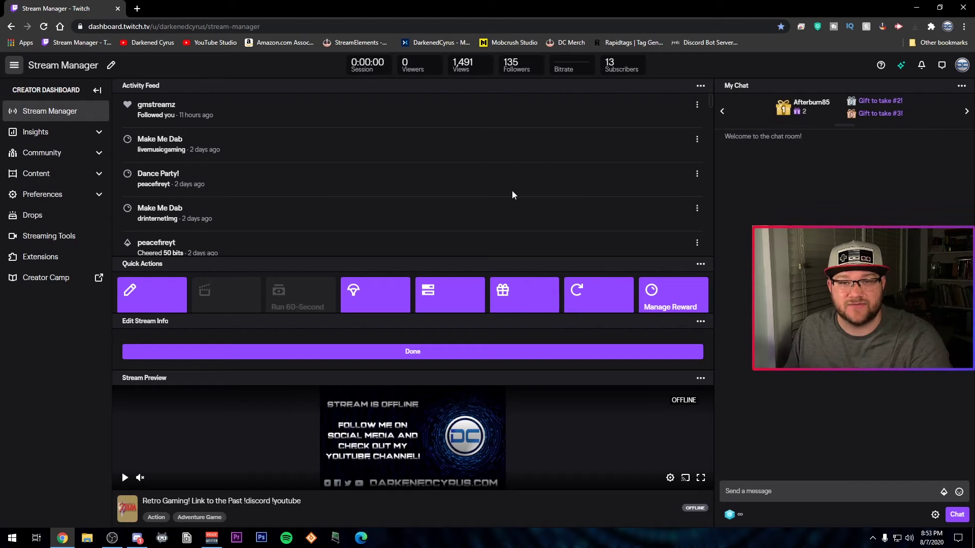
- Open the dashboard's Extensions page and search all extensions for 'overlay'
{"action": "left_click", "coordinate": [43, 259]}
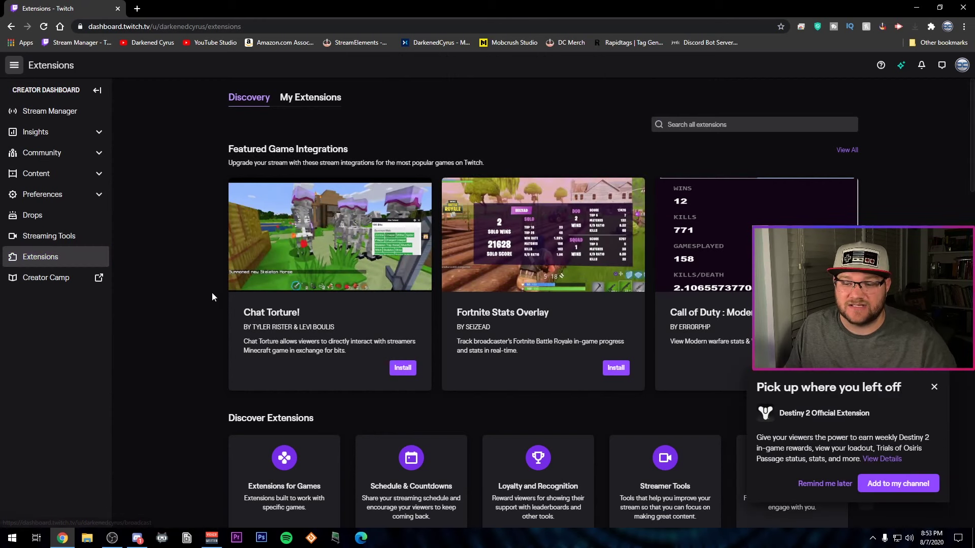
{"action": "scroll", "coordinate": [286, 301], "scroll_direction": "down", "scroll_amount": 2}
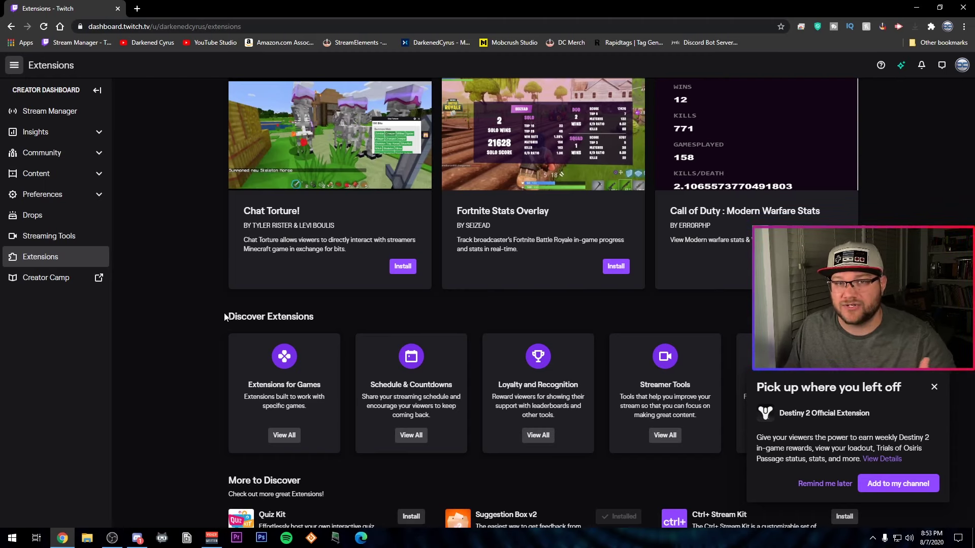
{"action": "scroll", "coordinate": [185, 323], "scroll_direction": "up", "scroll_amount": 2}
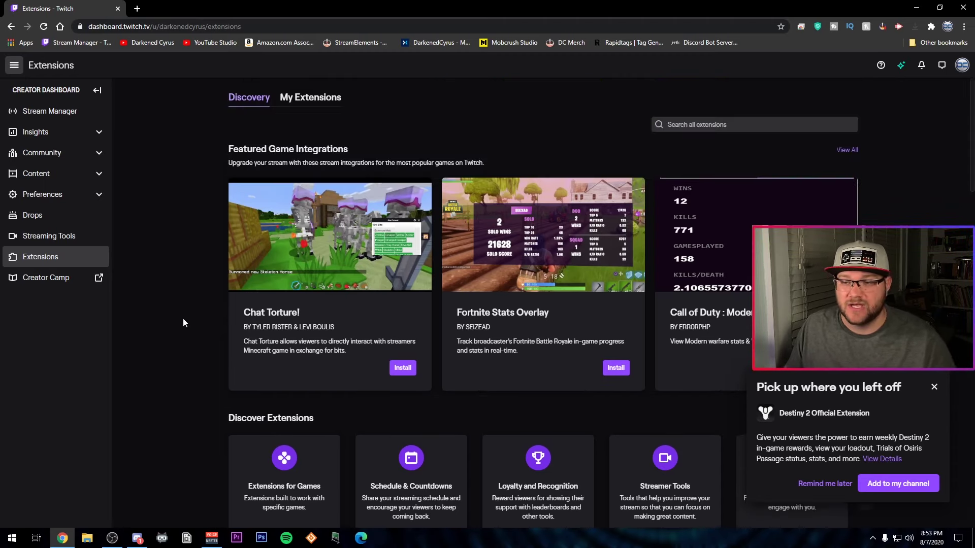
{"action": "left_click", "coordinate": [746, 124]}
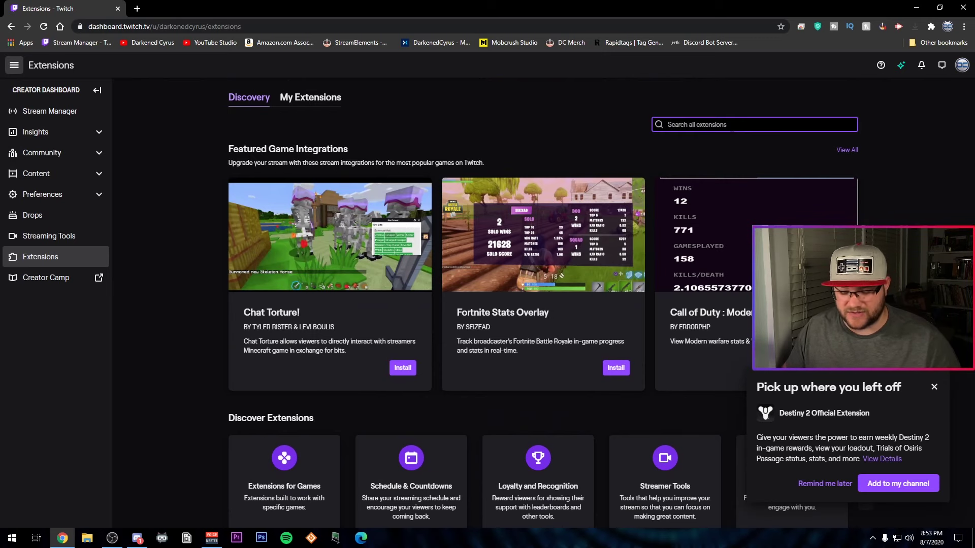
{"action": "type", "text": "overlay"}
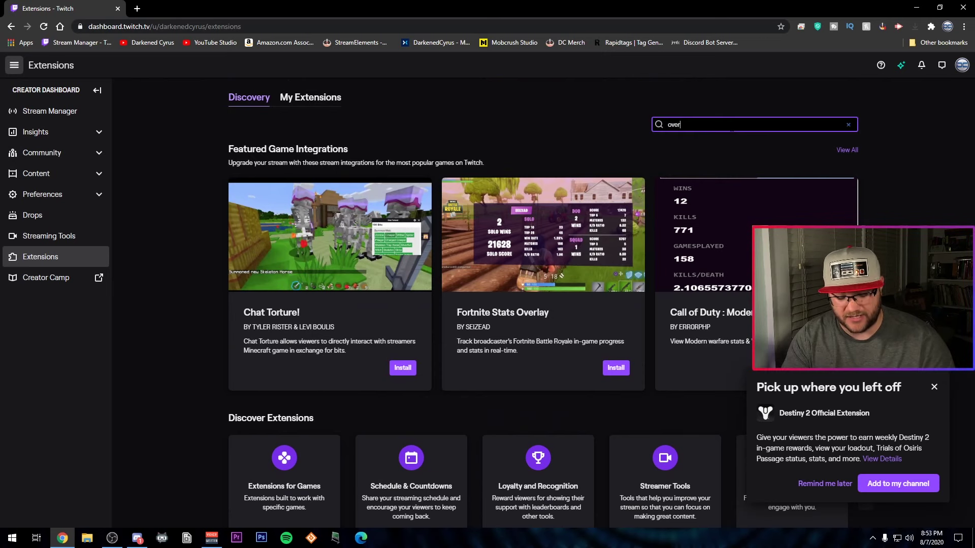
{"action": "key", "text": "Return"}
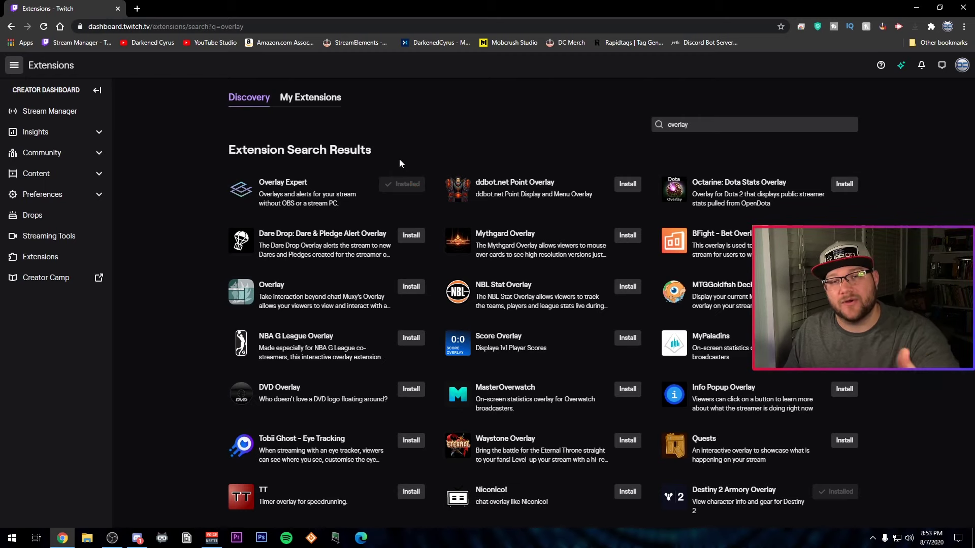
- Show the My Extensions tab and scroll down to the Overlay Expert entry
{"action": "left_click", "coordinate": [316, 101]}
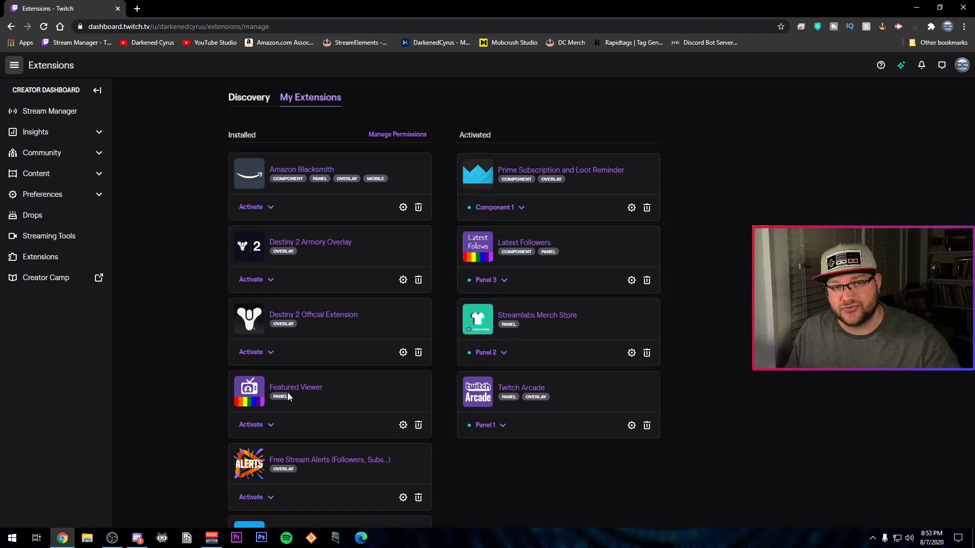
{"action": "scroll", "coordinate": [301, 273], "scroll_direction": "down", "scroll_amount": 8}
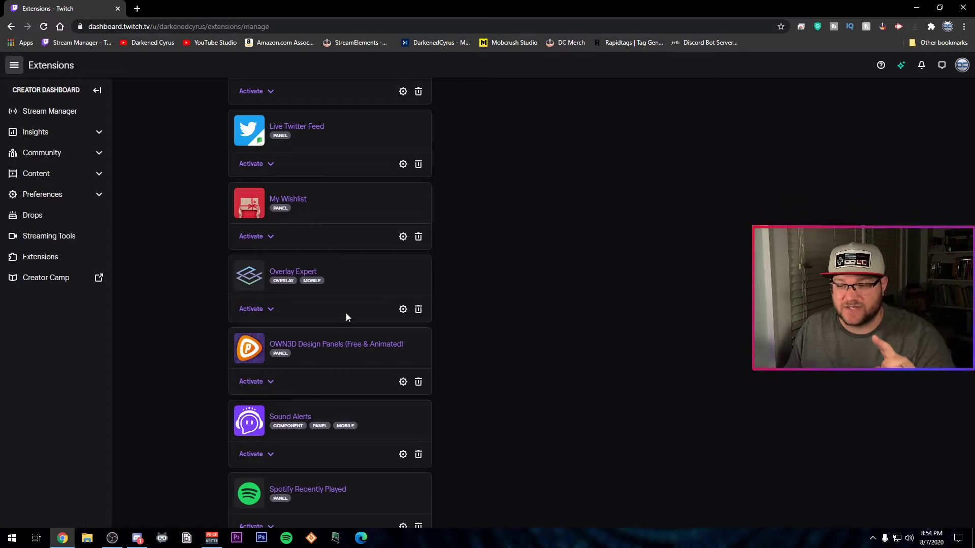
- Edit the Orange Carbon overlay from Overlay Expert's configuration, allowing the blocked builder pop-up
{"action": "left_click", "coordinate": [403, 309]}
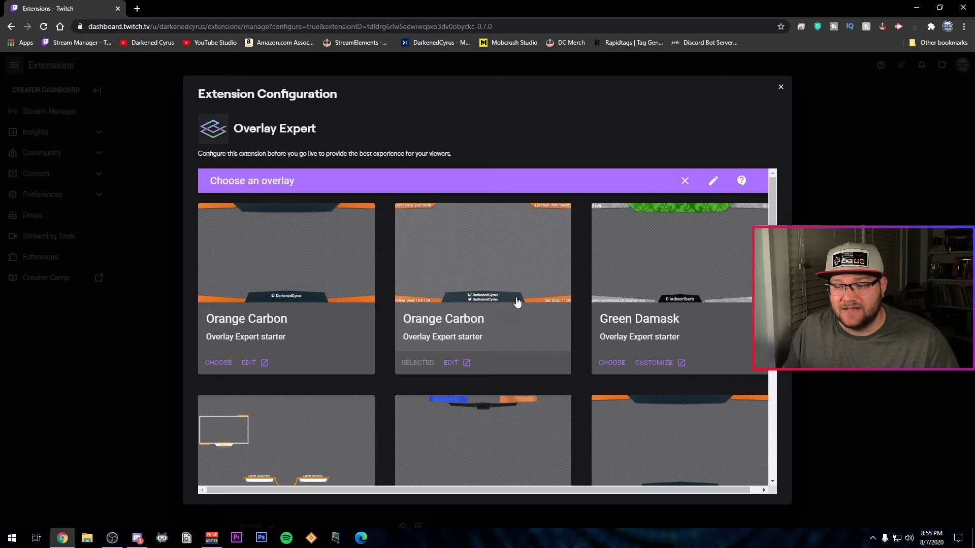
{"action": "left_click", "coordinate": [447, 363]}
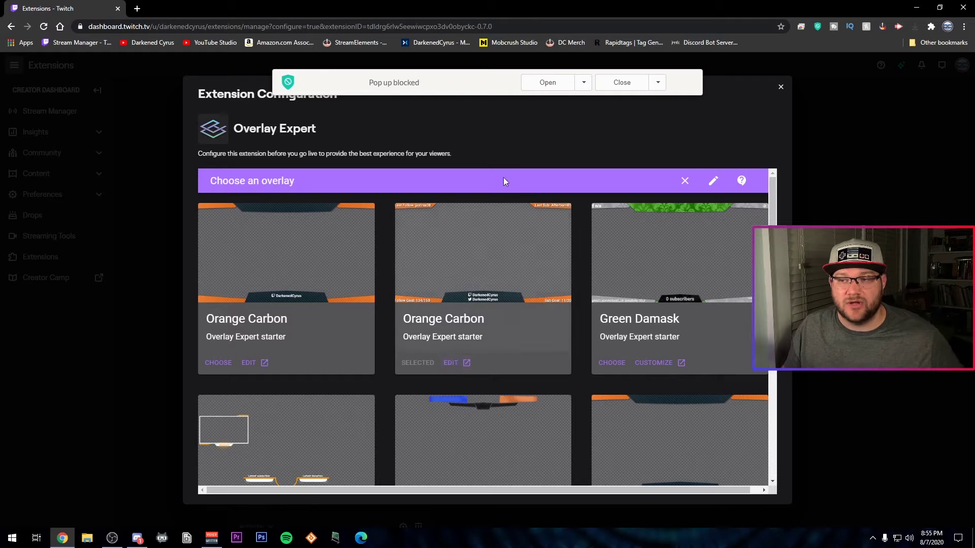
{"action": "left_click", "coordinate": [542, 84]}
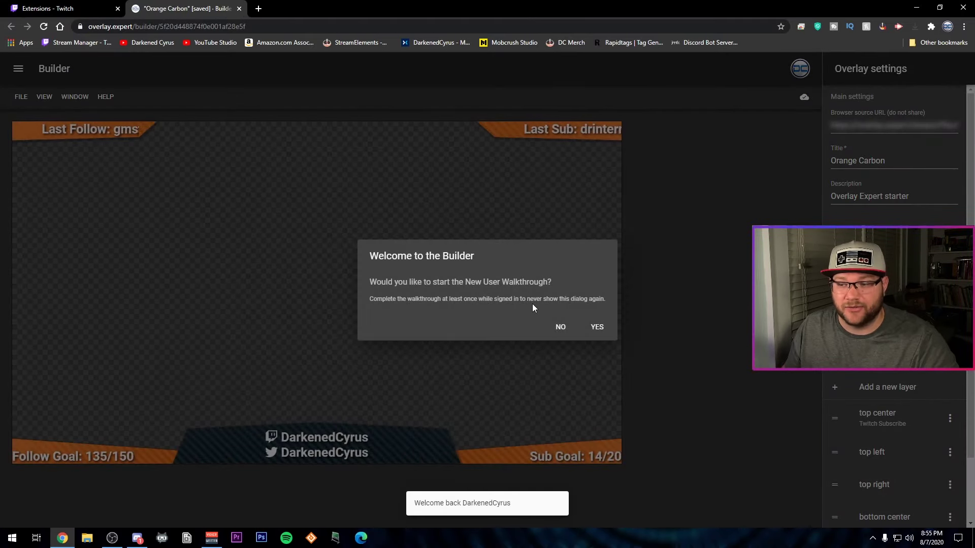
- Decline the builder walkthrough and scroll down to the overlay's six-layer list
{"action": "left_click", "coordinate": [559, 326]}
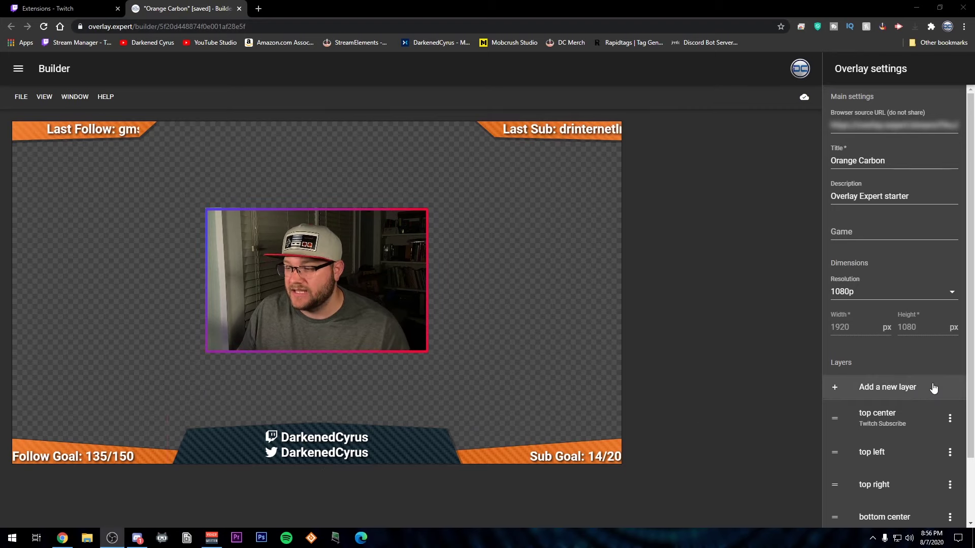
{"action": "scroll", "coordinate": [900, 442], "scroll_direction": "down", "scroll_amount": 2}
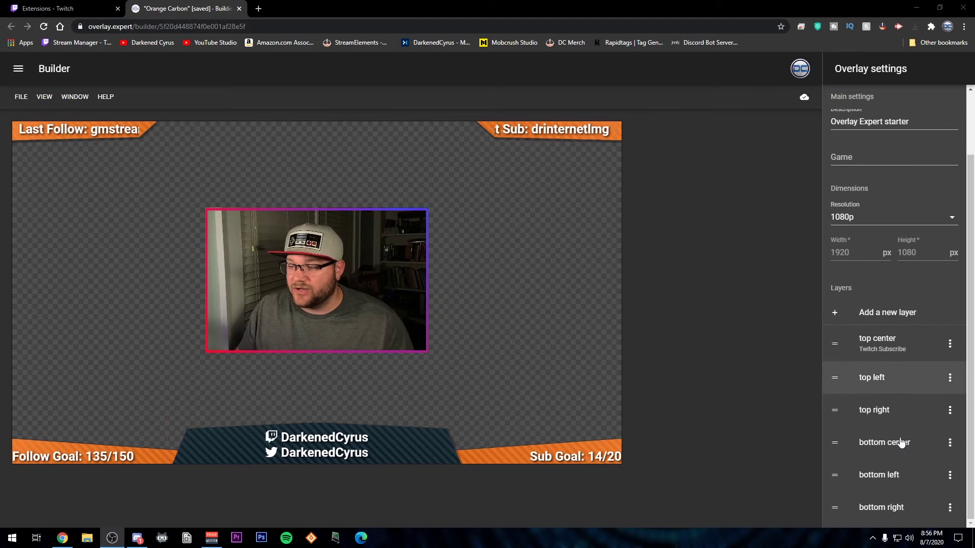
- Change the top left layer's description to 'Follows' and scroll to its text group controls
{"action": "left_click", "coordinate": [892, 385]}
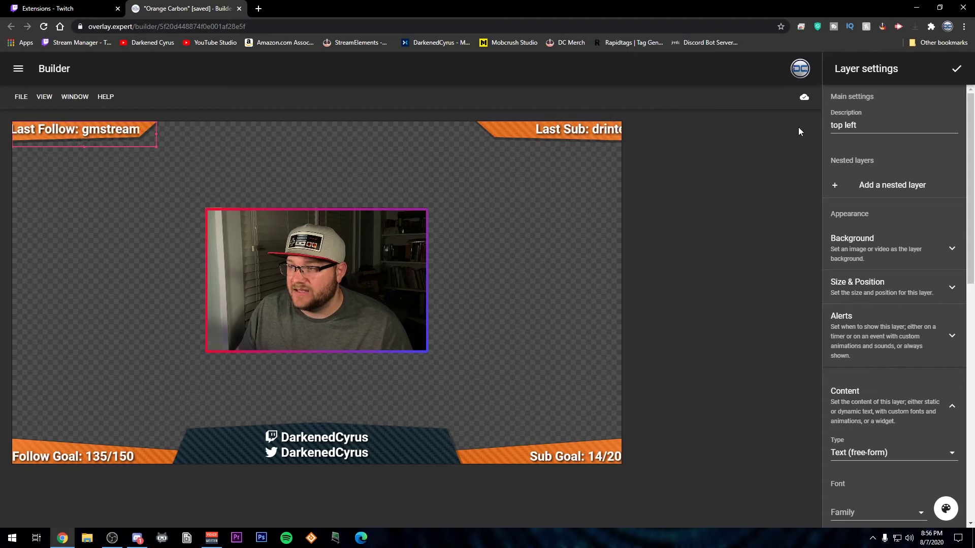
{"action": "triple_click", "coordinate": [869, 126]}
{"action": "type", "text": "F"}
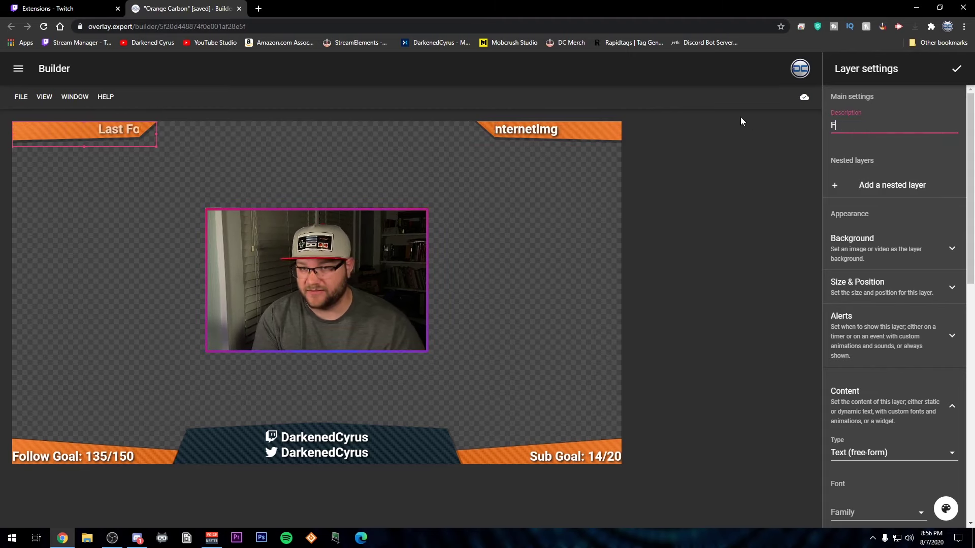
{"action": "type", "text": "ollows"}
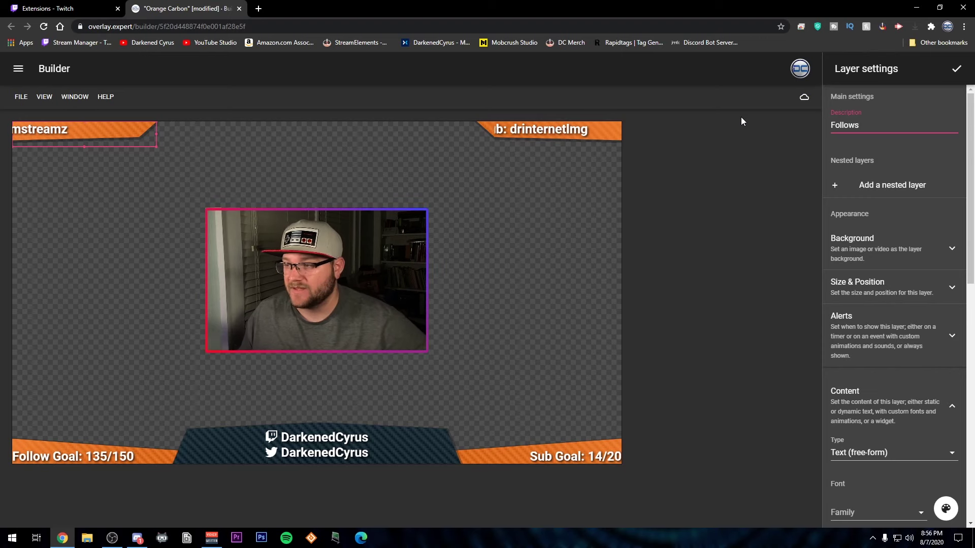
{"action": "scroll", "coordinate": [884, 305], "scroll_direction": "down", "scroll_amount": 4}
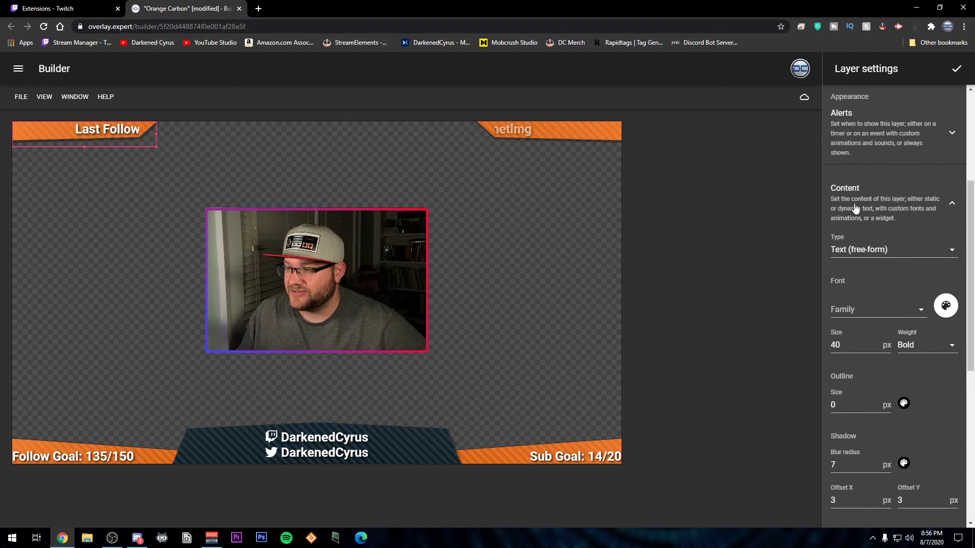
{"action": "scroll", "coordinate": [878, 344], "scroll_direction": "down", "scroll_amount": 6}
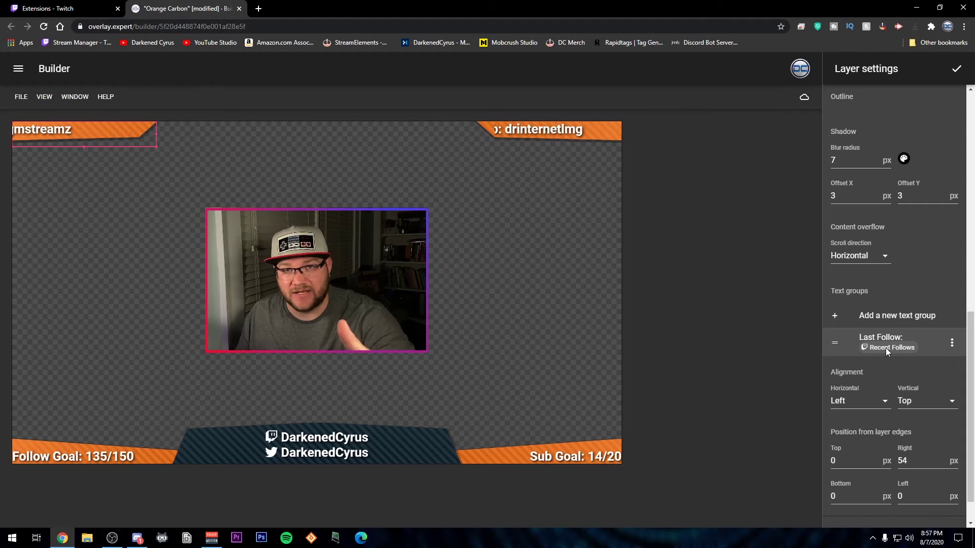
- Add a new text group to the top-left Follows layer
{"action": "left_click", "coordinate": [865, 315]}
{"action": "scroll", "coordinate": [858, 195], "scroll_direction": "down", "scroll_amount": 2}
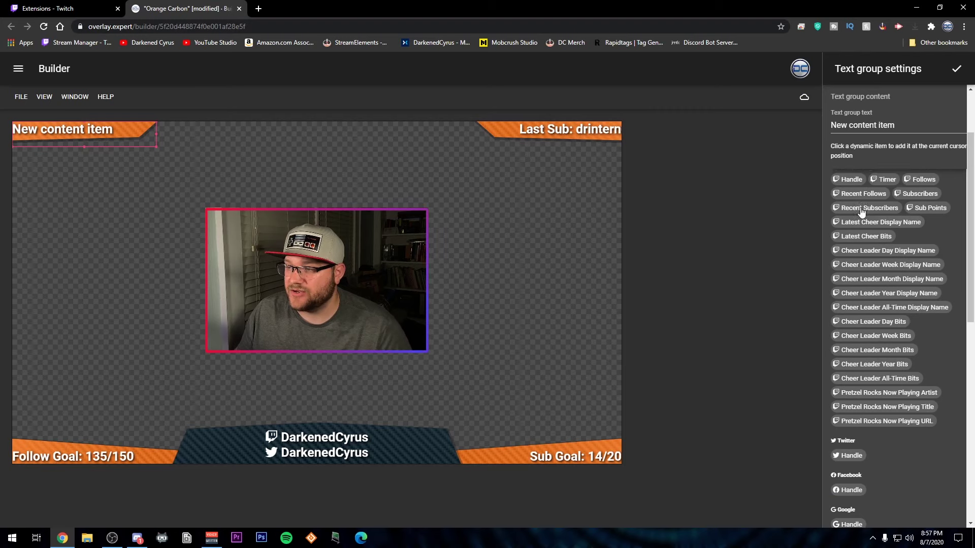
{"action": "scroll", "coordinate": [843, 190], "scroll_direction": "up", "scroll_amount": 2}
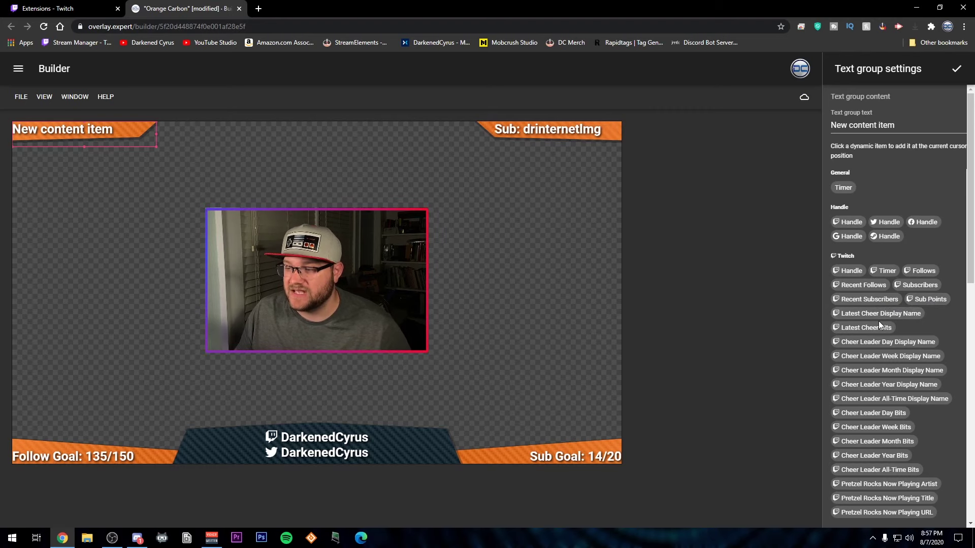
{"action": "scroll", "coordinate": [875, 353], "scroll_direction": "down", "scroll_amount": 2}
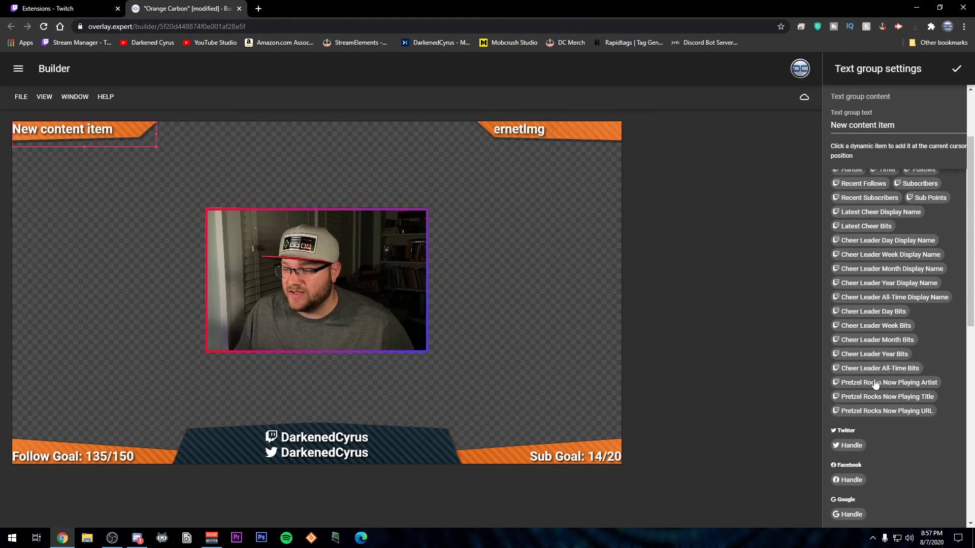
{"action": "scroll", "coordinate": [885, 436], "scroll_direction": "down", "scroll_amount": 1}
{"action": "scroll", "coordinate": [884, 434], "scroll_direction": "down", "scroll_amount": 4}
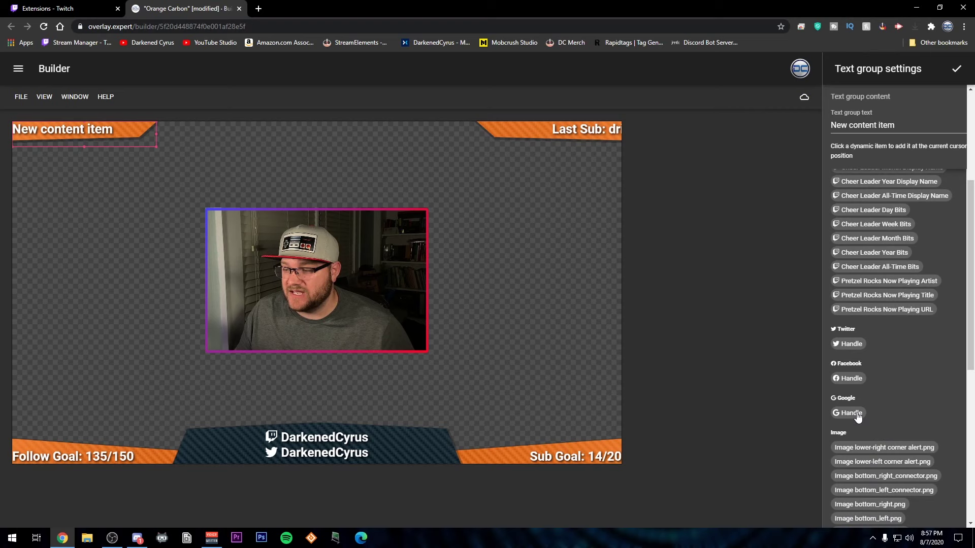
{"action": "scroll", "coordinate": [873, 367], "scroll_direction": "down", "scroll_amount": 2}
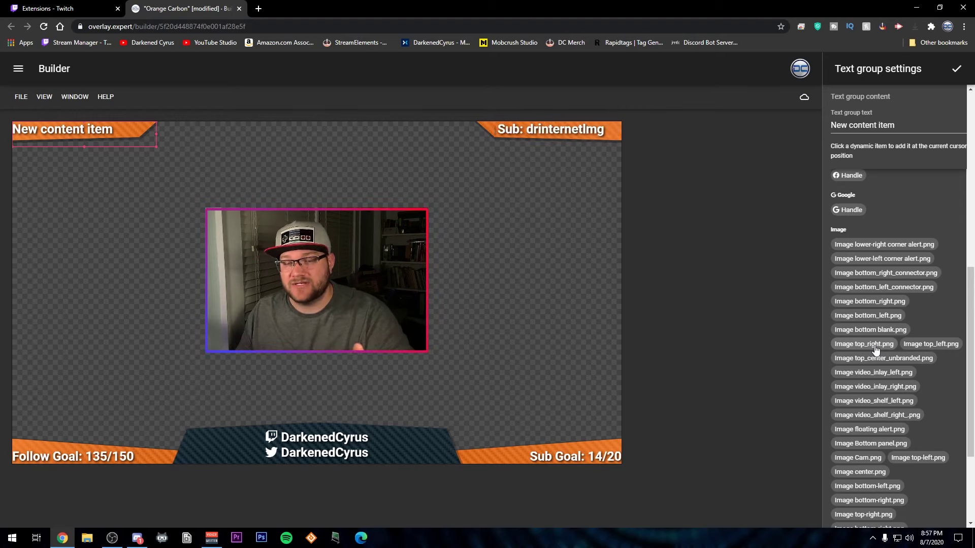
{"action": "scroll", "coordinate": [908, 163], "scroll_direction": "up", "scroll_amount": 10}
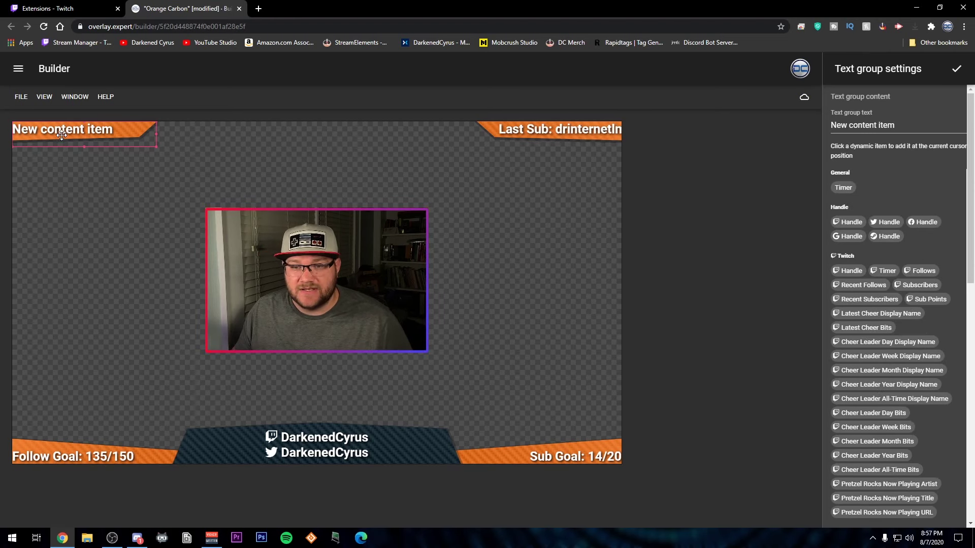
- Set the text group to 'Latest Follow' plus Recent Follows, limited to 1 follower
{"action": "left_click", "coordinate": [882, 125]}
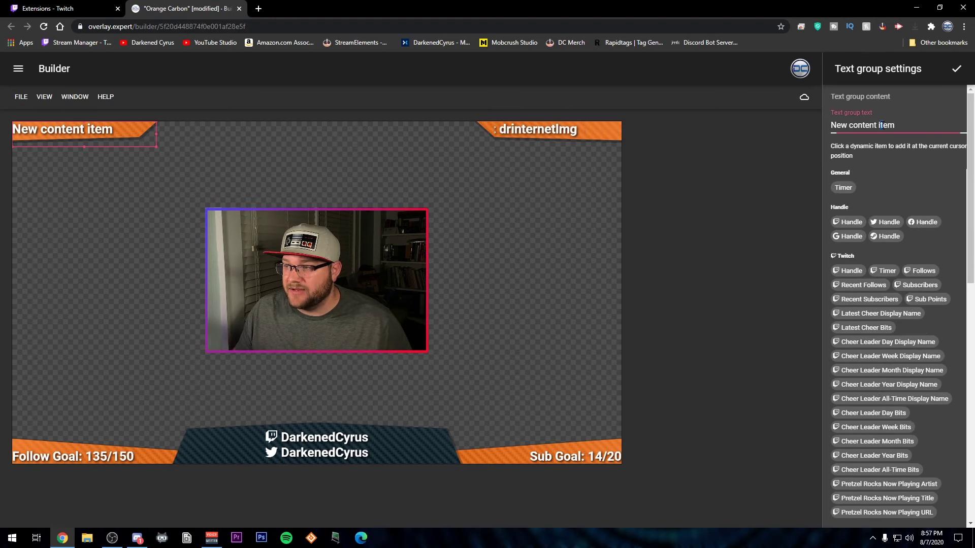
{"action": "left_click_drag", "start_coordinate": [882, 126], "coordinate": [805, 126]}
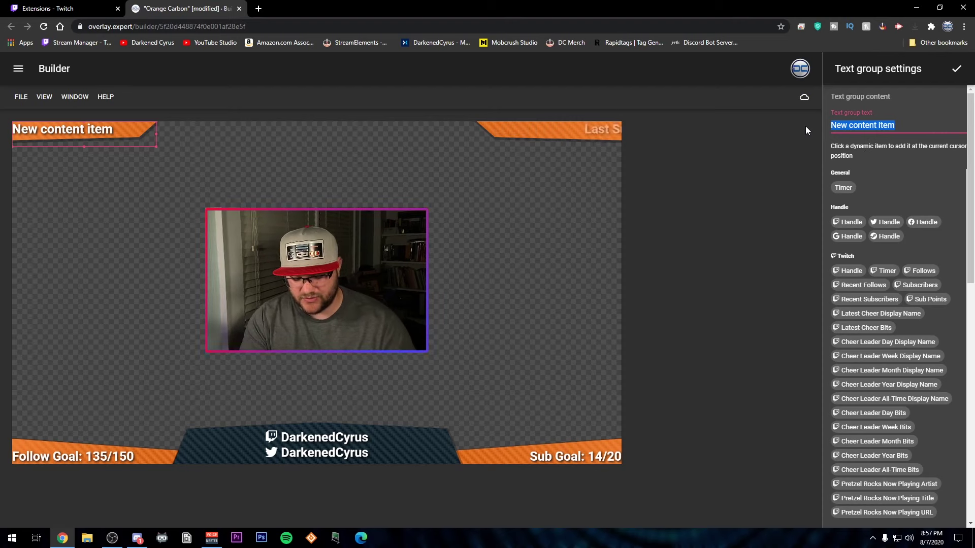
{"action": "type", "text": "Latest F"}
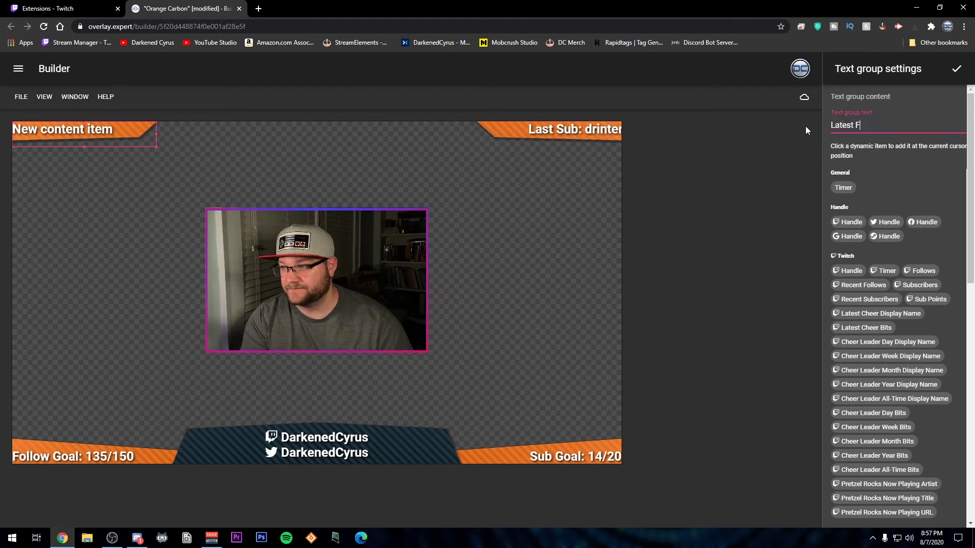
{"action": "type", "text": "ollow"}
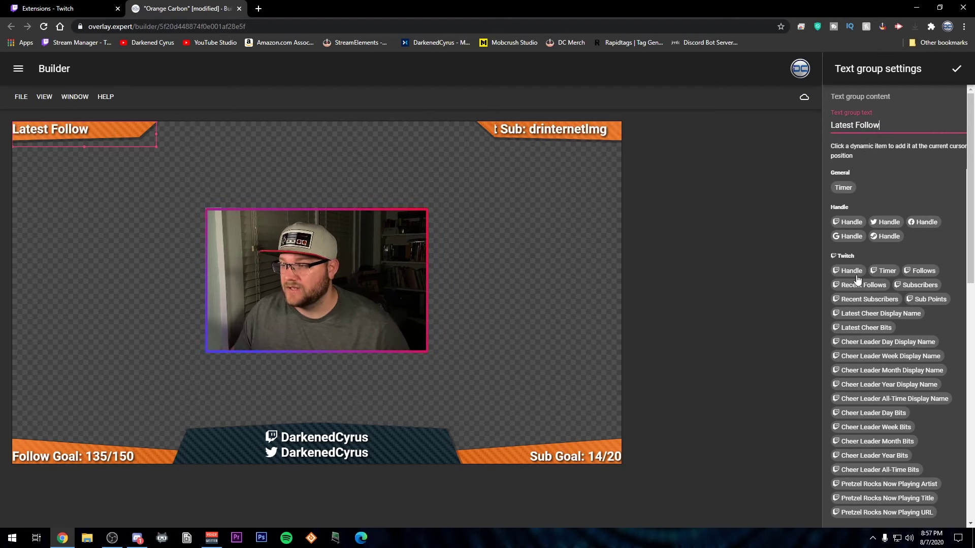
{"action": "left_click", "coordinate": [870, 285]}
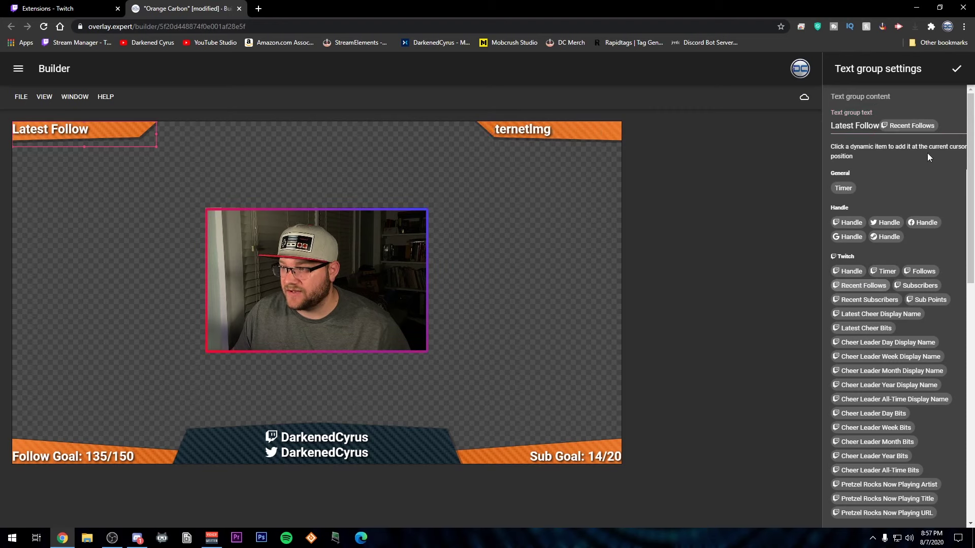
{"action": "left_click", "coordinate": [905, 126]}
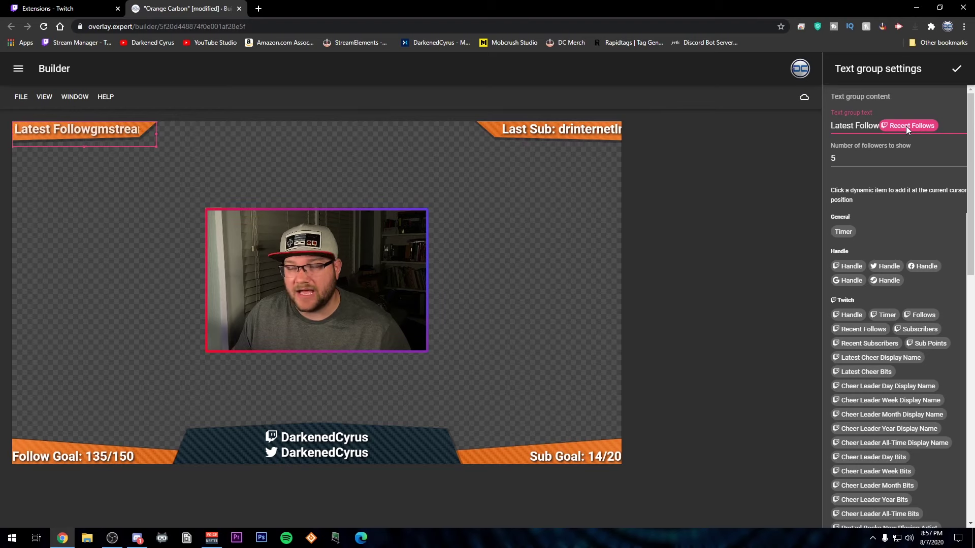
{"action": "left_click", "coordinate": [845, 158]}
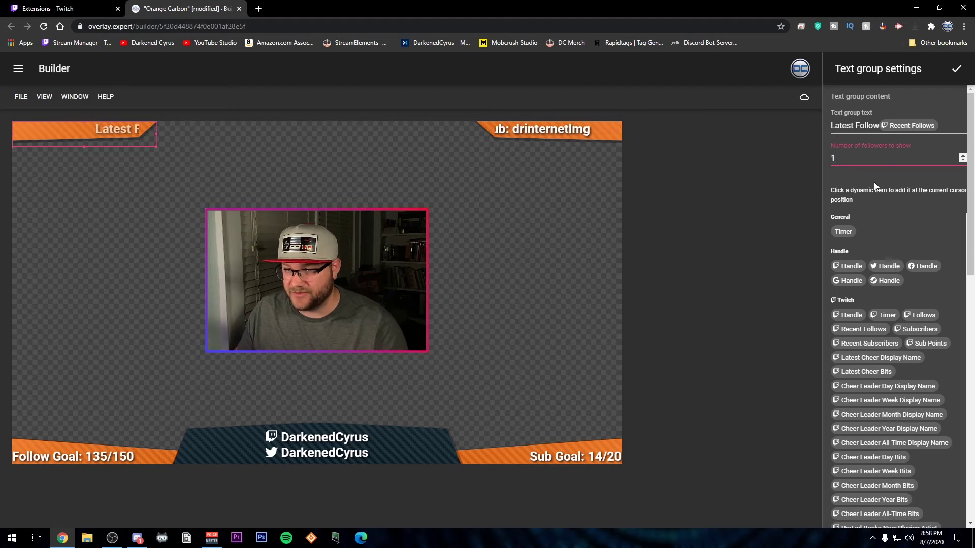
{"action": "left_click", "coordinate": [958, 70]}
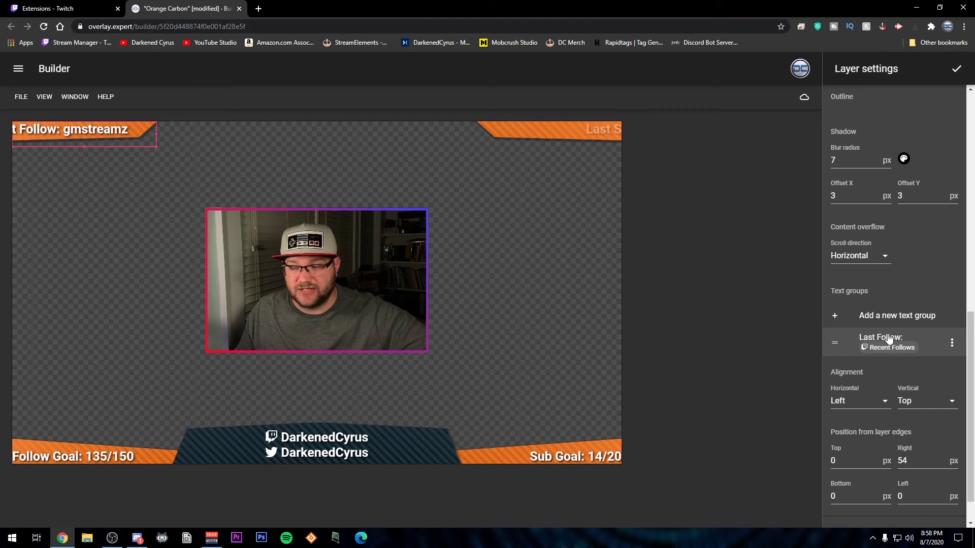
{"action": "scroll", "coordinate": [888, 339], "scroll_direction": "up", "scroll_amount": 4}
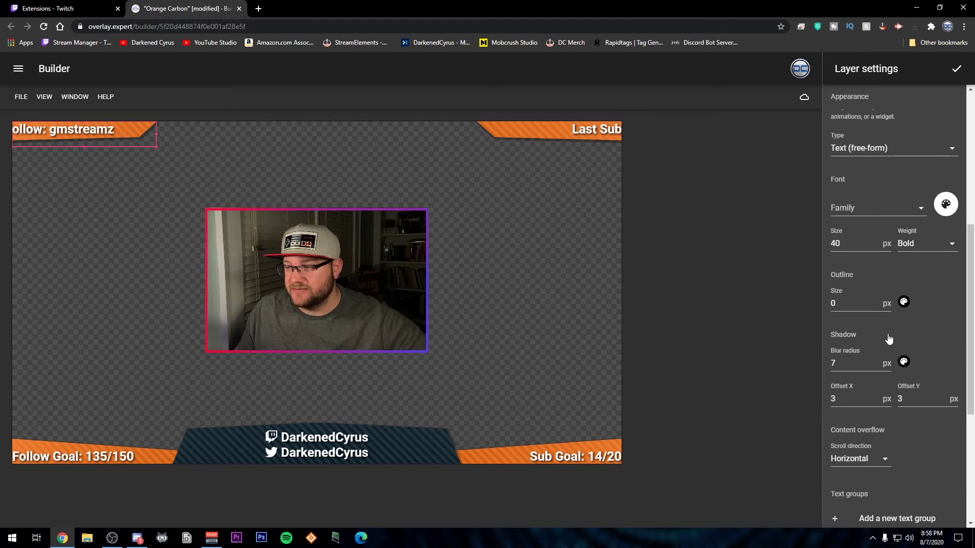
{"action": "left_click", "coordinate": [947, 207]}
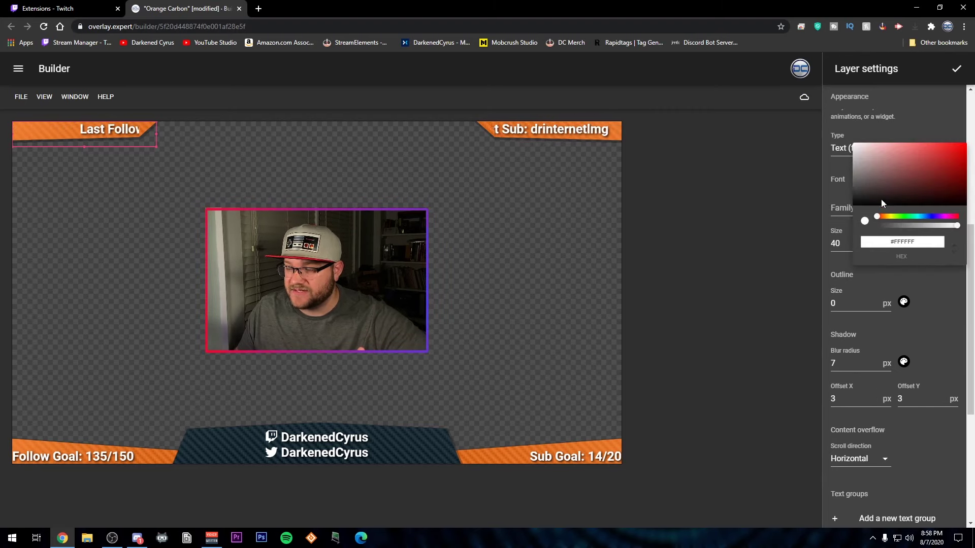
{"action": "left_click", "coordinate": [935, 291]}
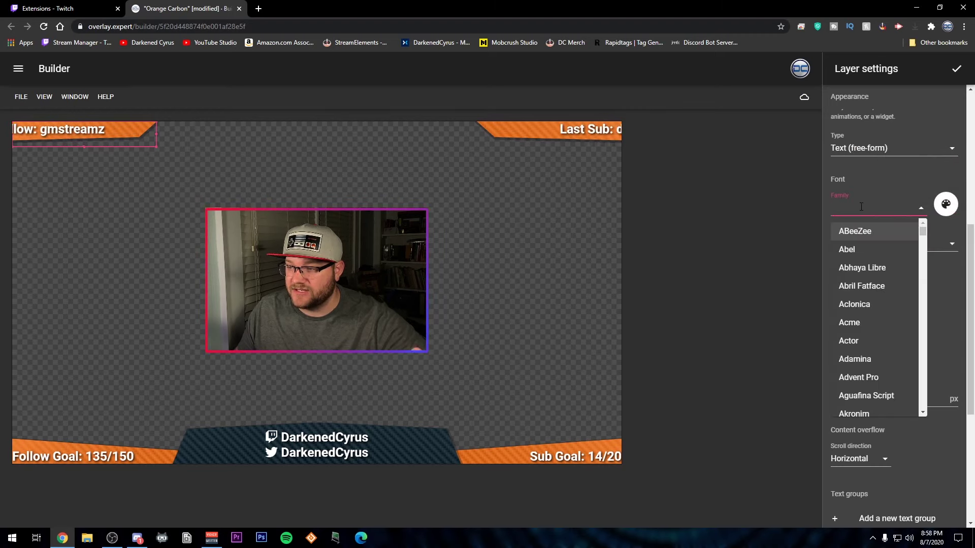
{"action": "left_click", "coordinate": [895, 181]}
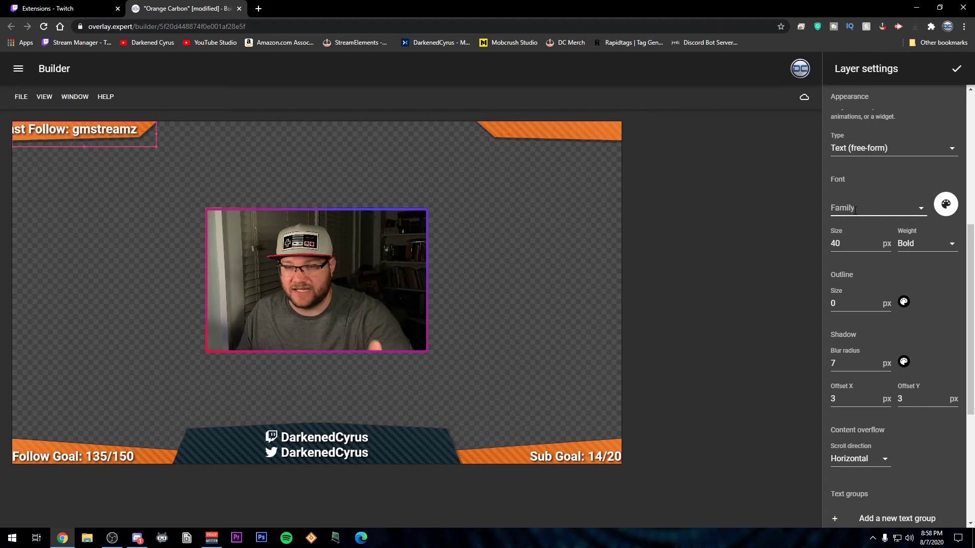
{"action": "left_click", "coordinate": [945, 204]}
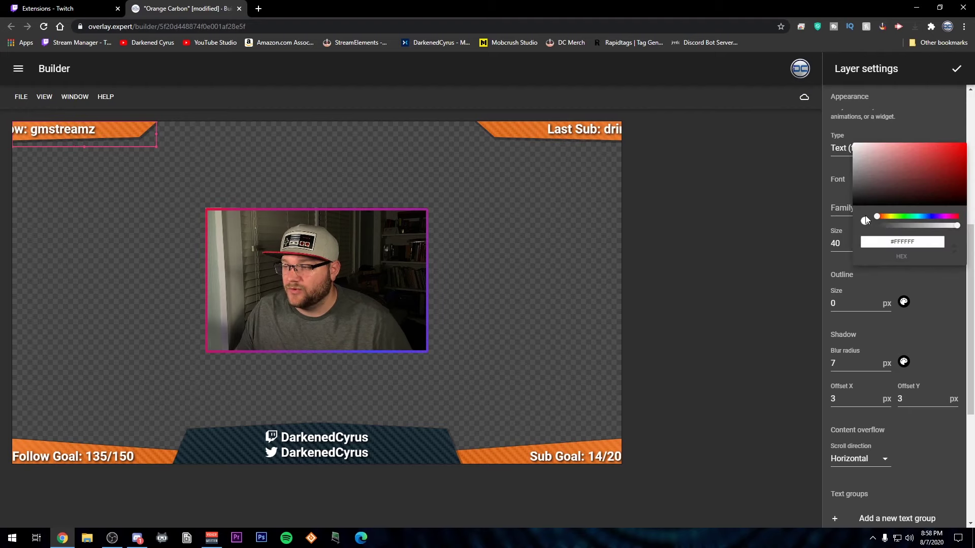
{"action": "left_click", "coordinate": [944, 325]}
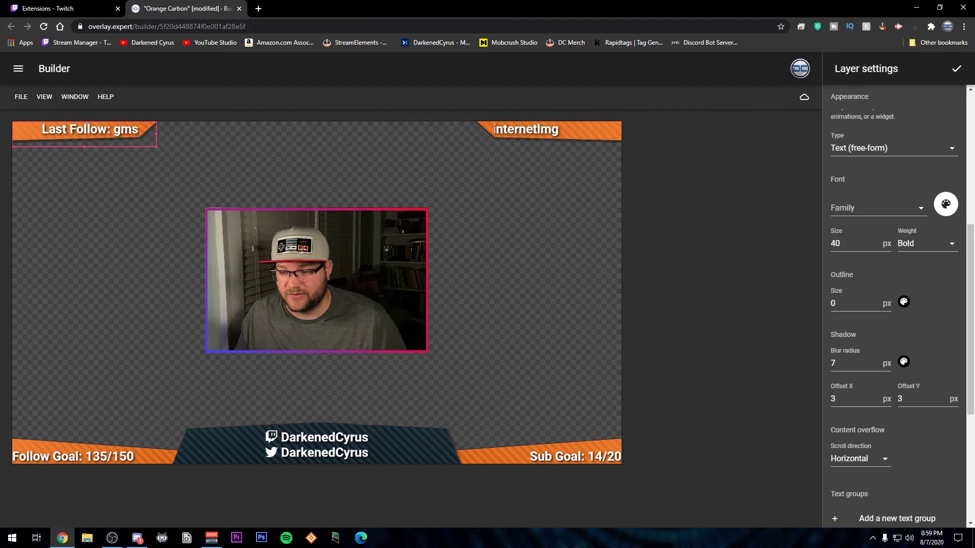
{"action": "scroll", "coordinate": [919, 427], "scroll_direction": "down", "scroll_amount": 3}
{"action": "scroll", "coordinate": [916, 416], "scroll_direction": "up", "scroll_amount": 6}
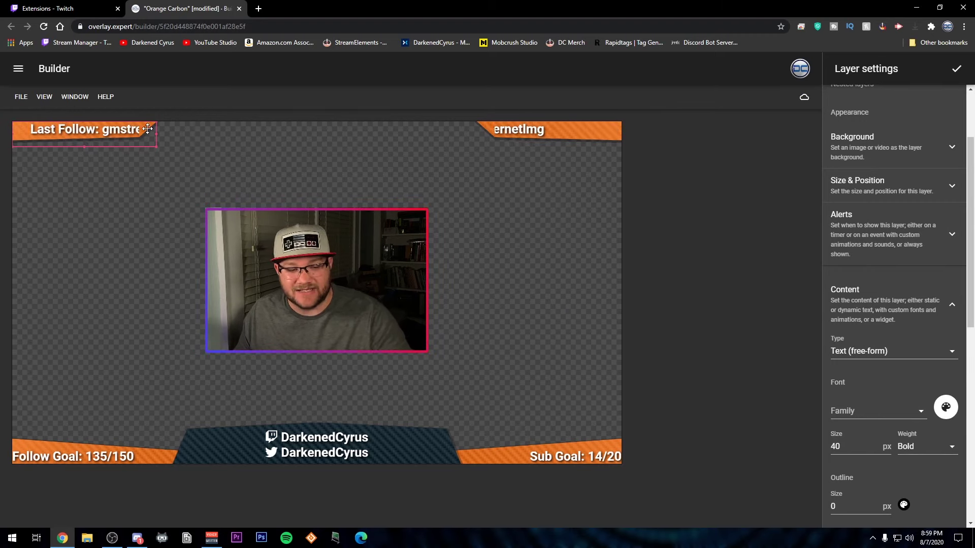
{"action": "scroll", "coordinate": [897, 410], "scroll_direction": "down", "scroll_amount": 4}
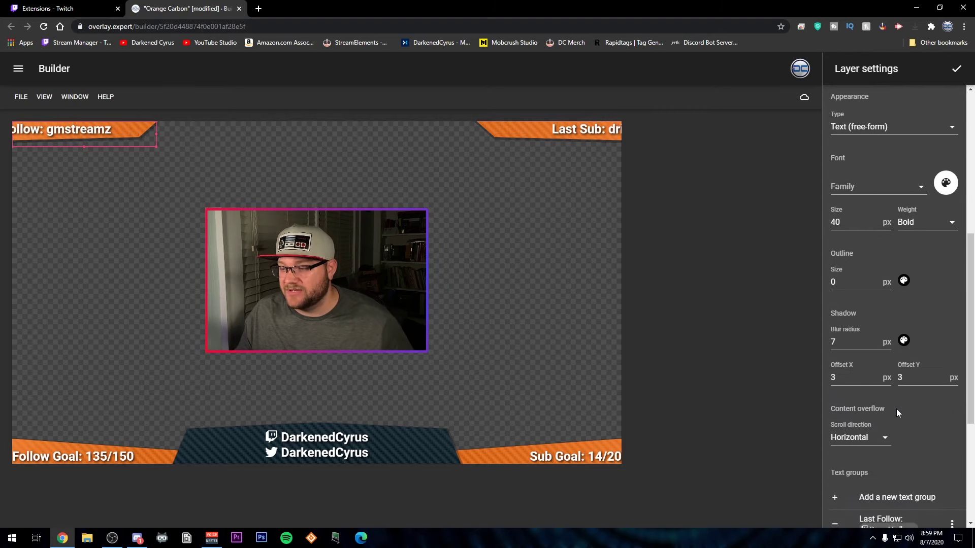
{"action": "scroll", "coordinate": [896, 409], "scroll_direction": "down", "scroll_amount": 4}
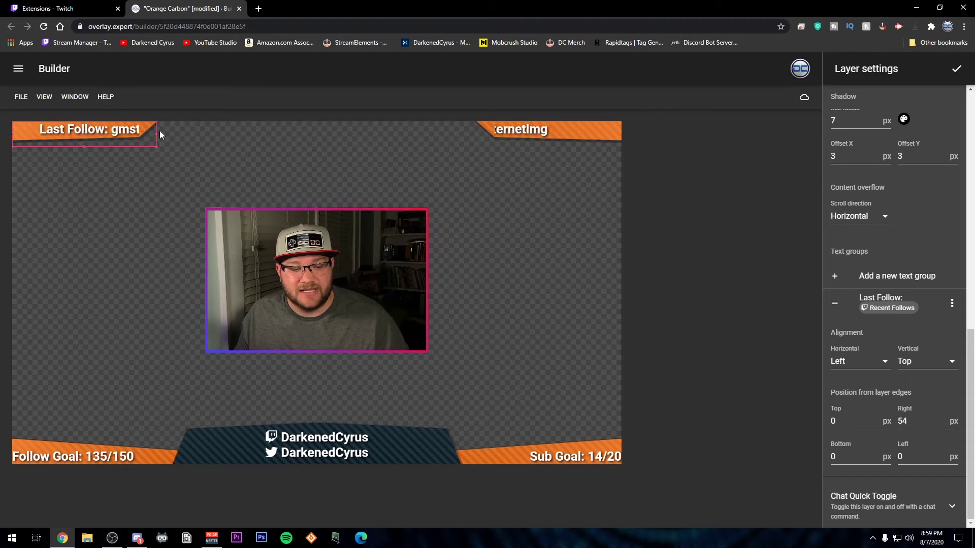
{"action": "double_click", "coordinate": [905, 422]}
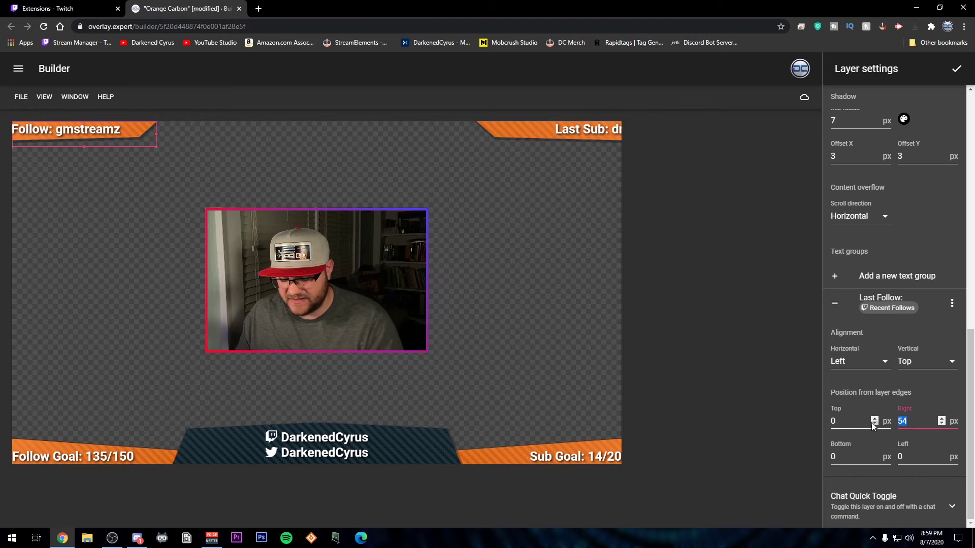
{"action": "type", "text": "0"}
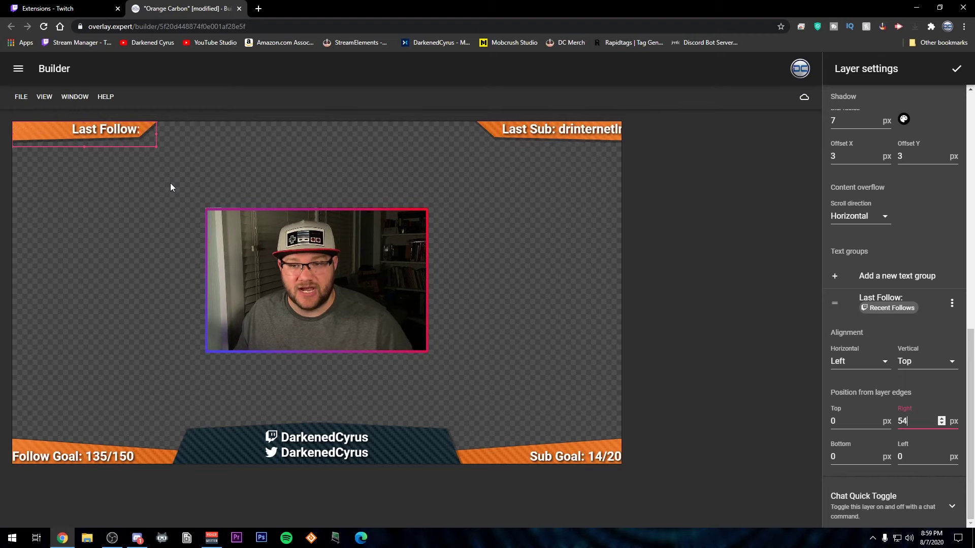
- Review the Follow Goal text's Follows value, then select the bottom-centre handles layer
{"action": "left_click", "coordinate": [101, 453]}
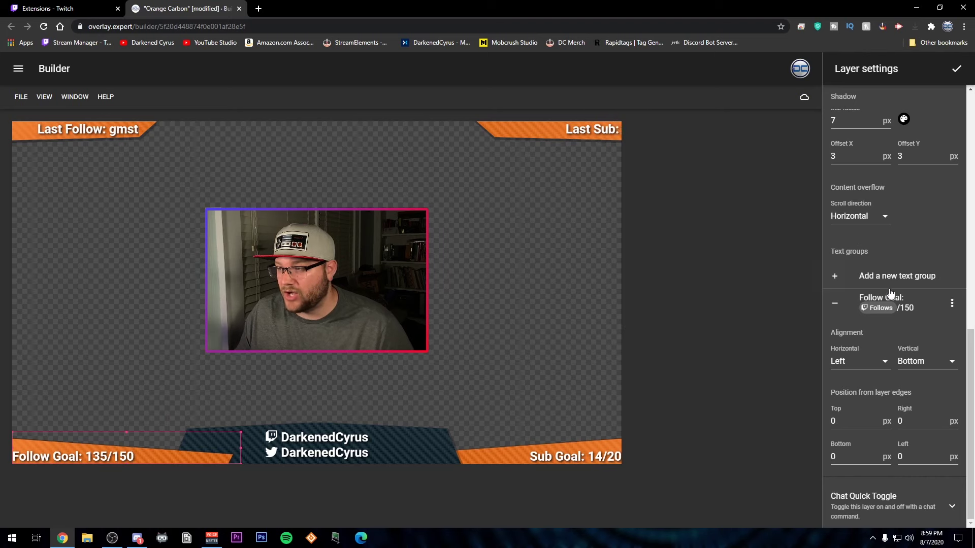
{"action": "left_click", "coordinate": [908, 301]}
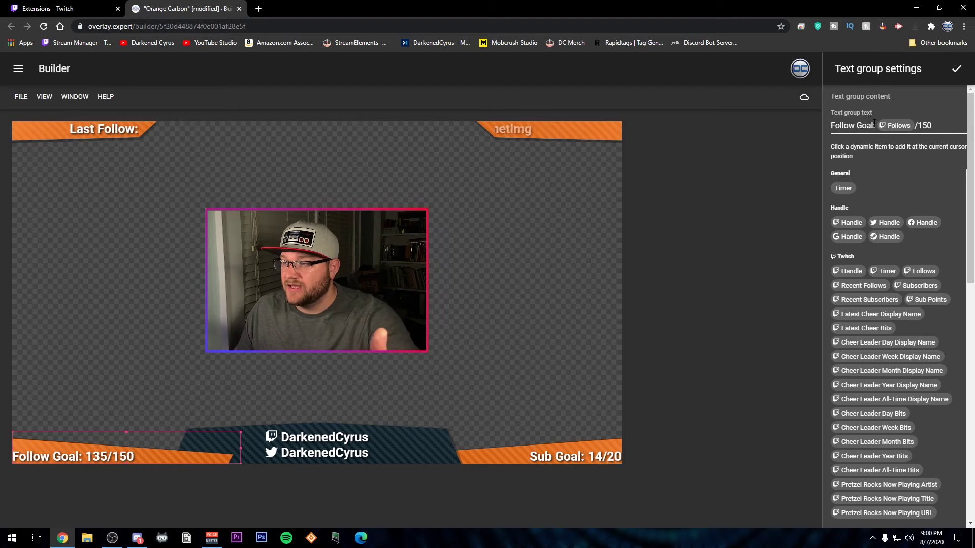
{"action": "left_click", "coordinate": [897, 125]}
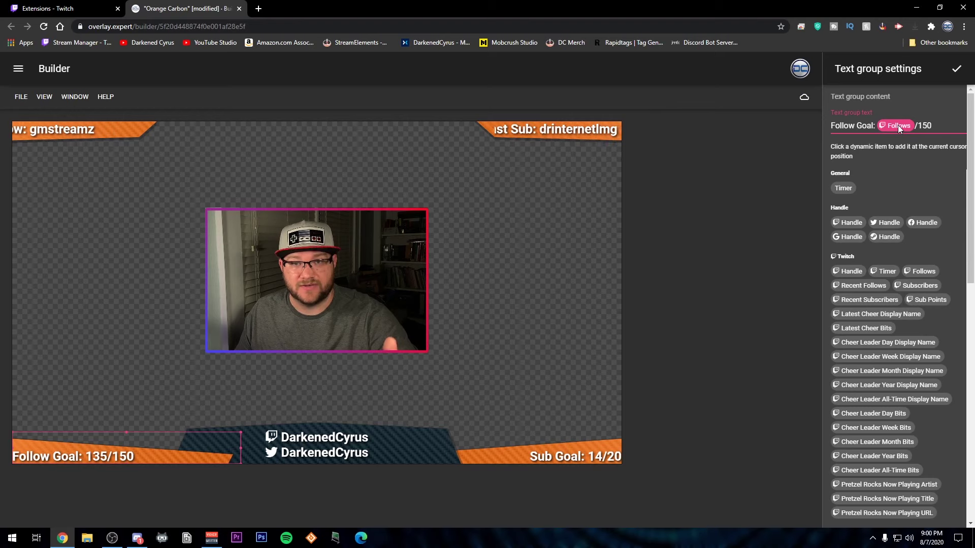
{"action": "left_click", "coordinate": [935, 128]}
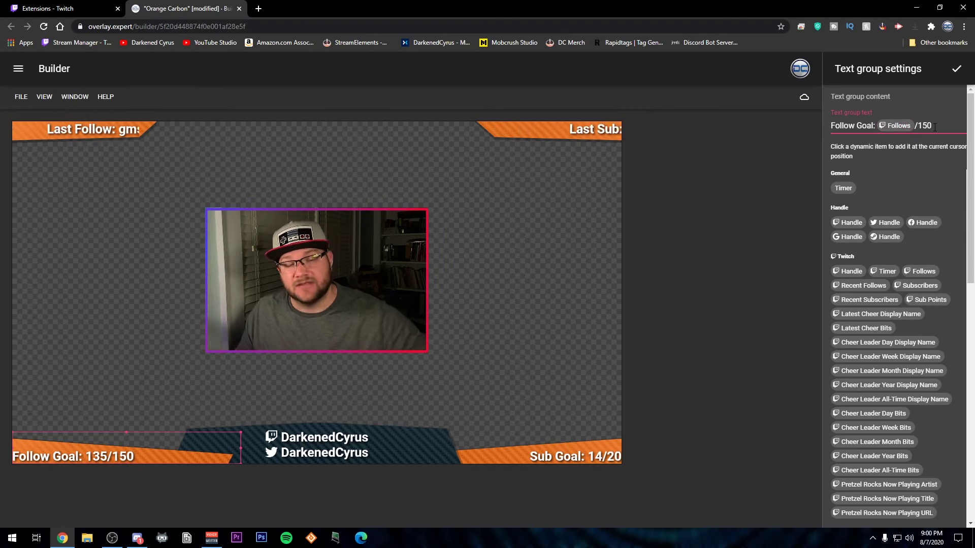
{"action": "left_click", "coordinate": [589, 457]}
{"action": "left_click", "coordinate": [301, 449]}
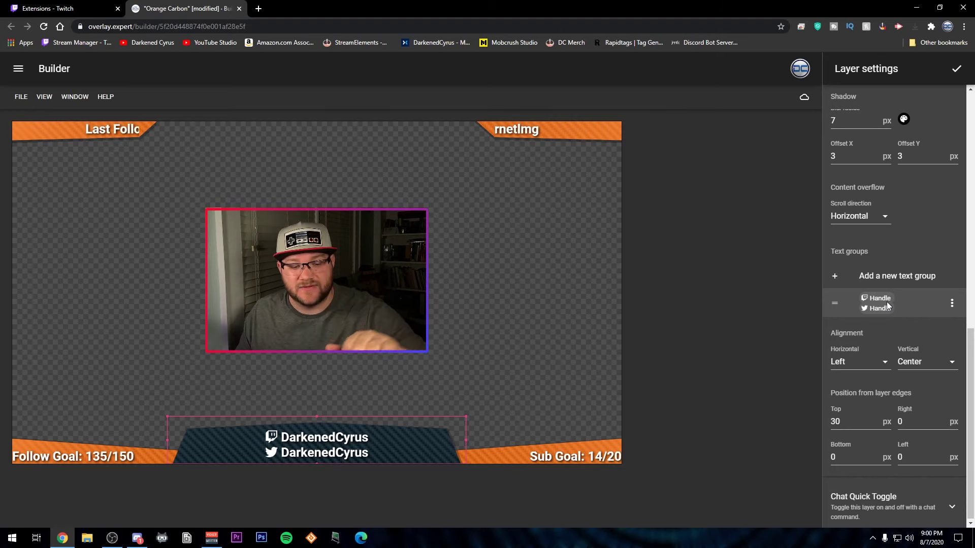
- Open the top center New Subscriber alert layer and keep Twitch Subscribe as its trigger event
{"action": "key", "text": "Escape"}
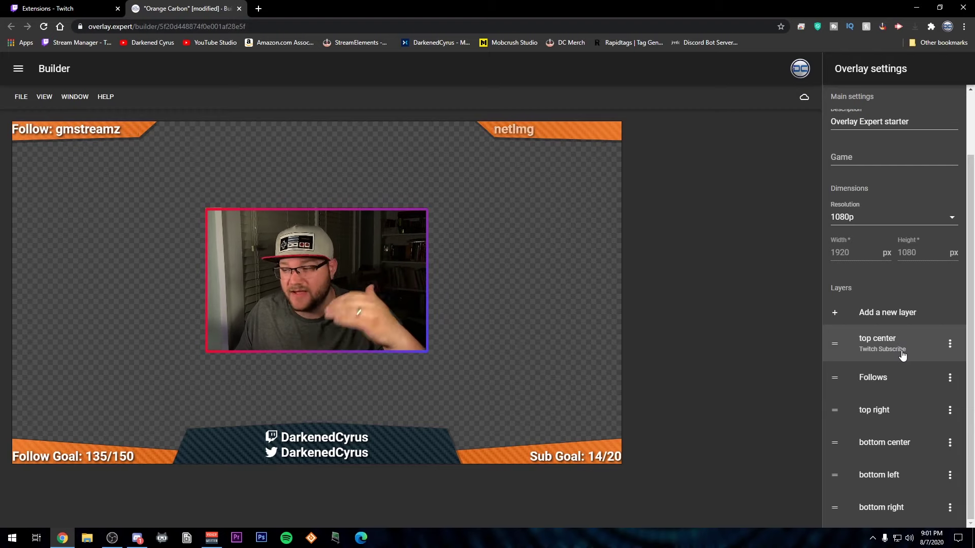
{"action": "left_click", "coordinate": [902, 355]}
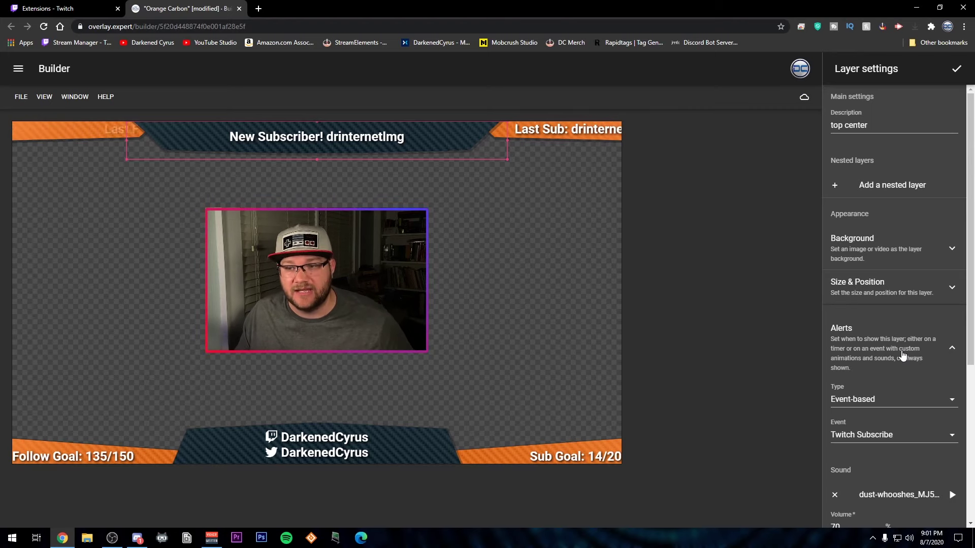
{"action": "scroll", "coordinate": [914, 340], "scroll_direction": "down", "scroll_amount": 2}
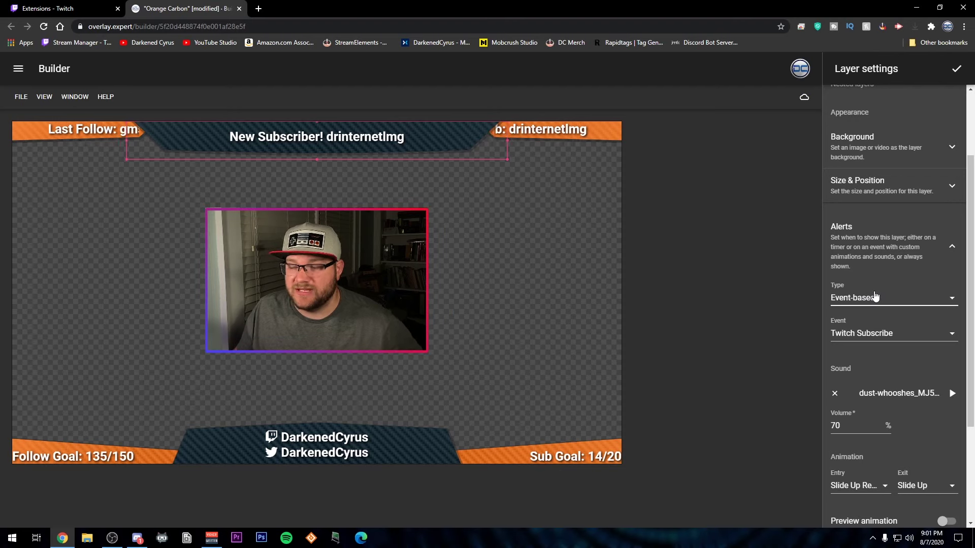
{"action": "left_click", "coordinate": [892, 336]}
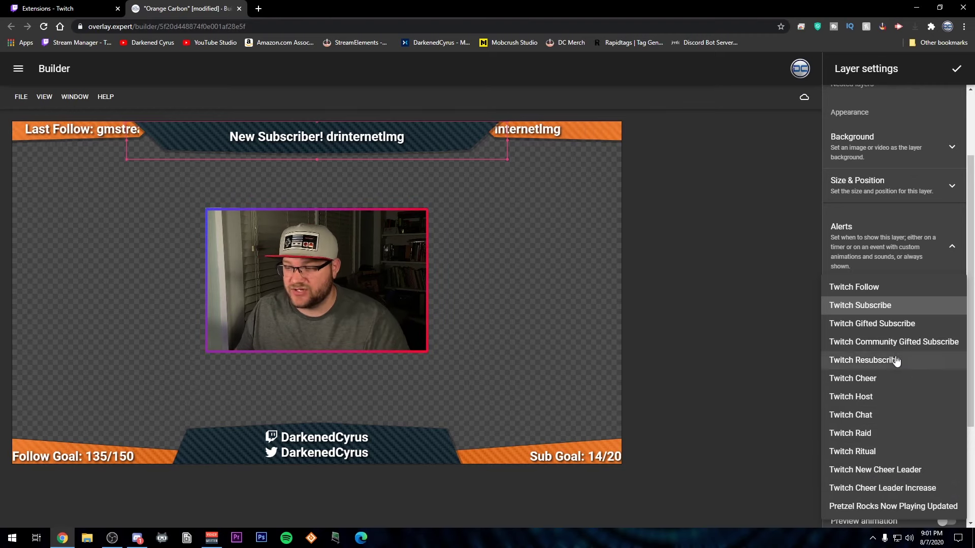
{"action": "left_click", "coordinate": [732, 297]}
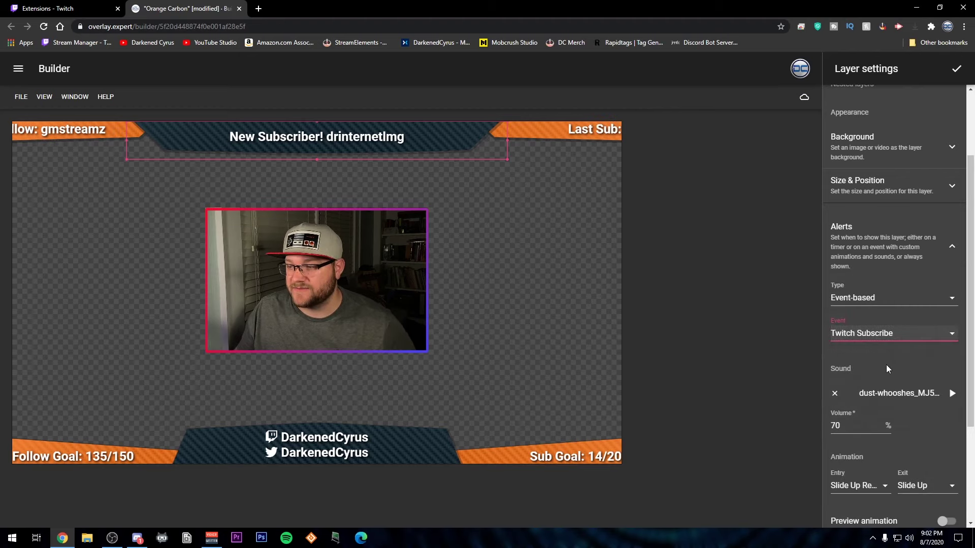
{"action": "scroll", "coordinate": [935, 425], "scroll_direction": "down", "scroll_amount": 2}
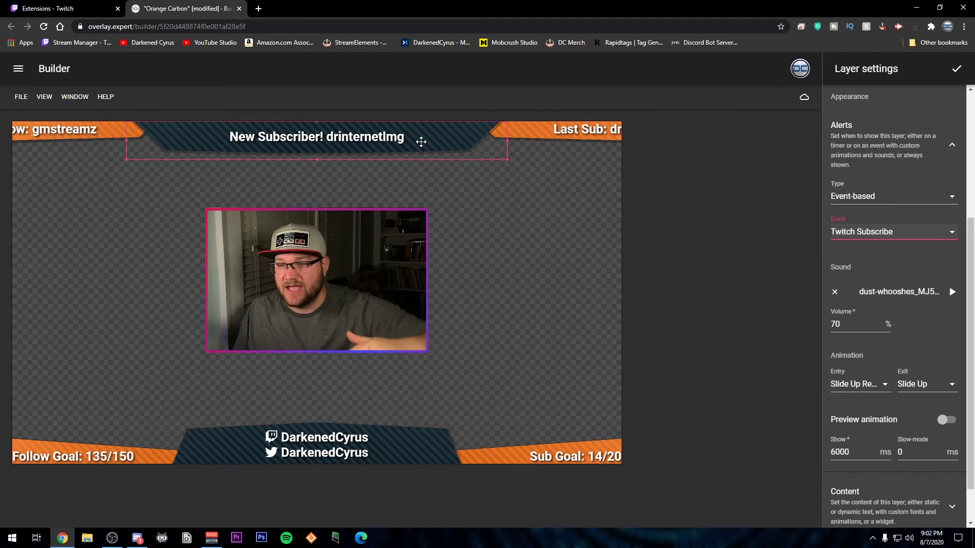
- Deselect the subscriber banner to return to the overlay settings with six layers
{"action": "left_click", "coordinate": [548, 199]}
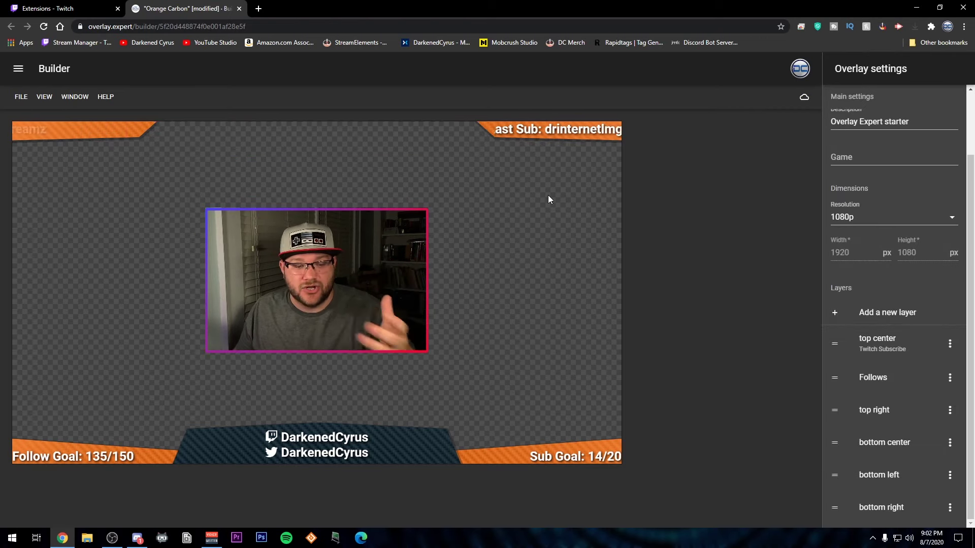